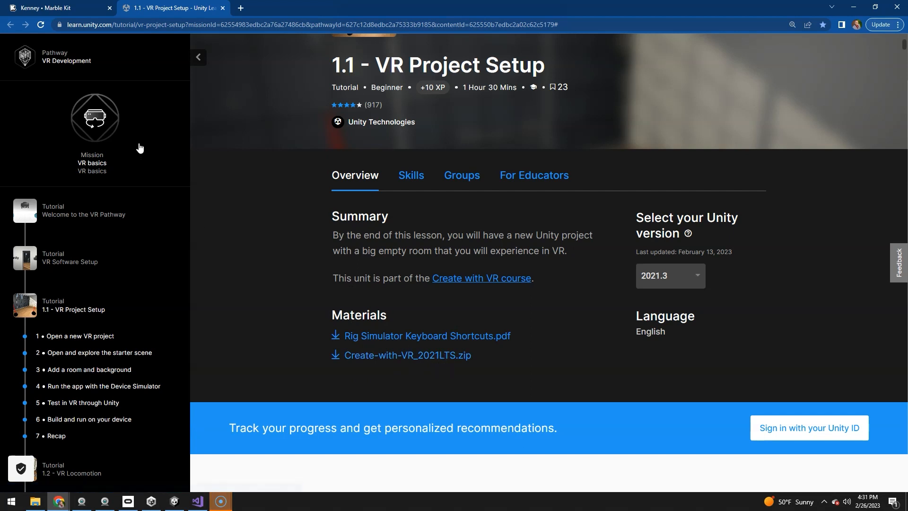
View the Kenney Marble Kit page, enlarge the assembled marble track preview image, and switch back to the Unity editor.
left_click(55, 14)
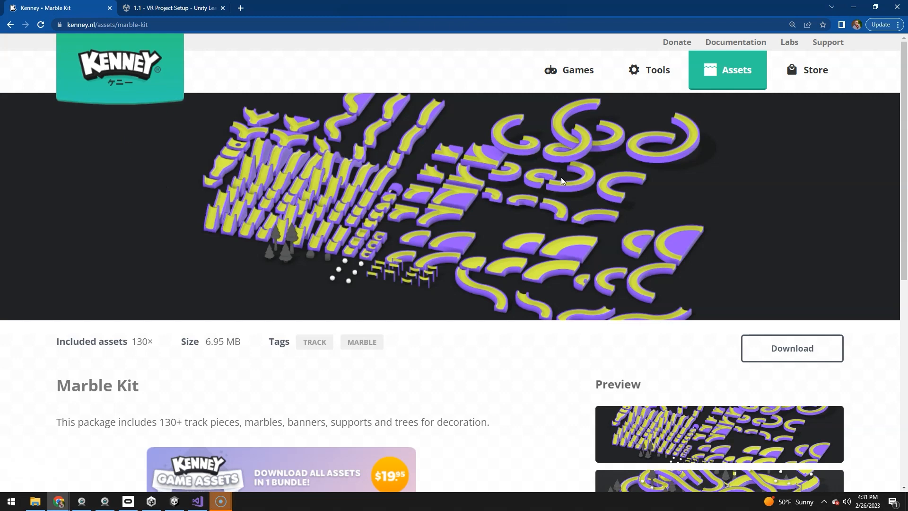
left_click(731, 475)
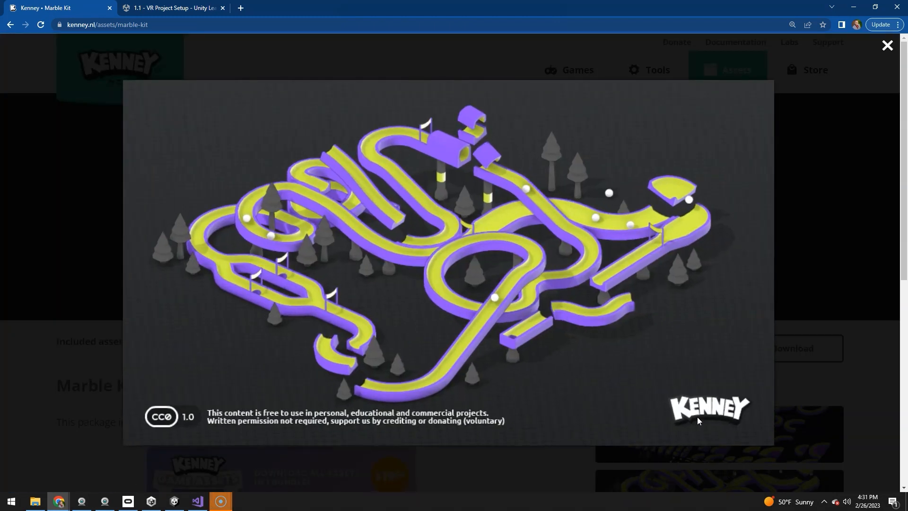
left_click(885, 47)
key("alt+Tab")
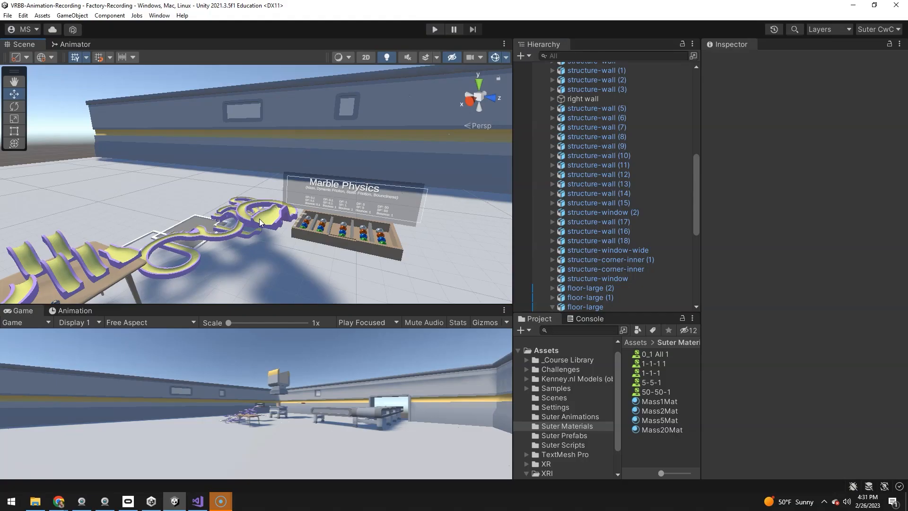
Select the funnel_long piece at the end of the marble track and show the contents of the Kenney.nl Models folder.
left_click_drag(261, 223, 331, 222, "alt")
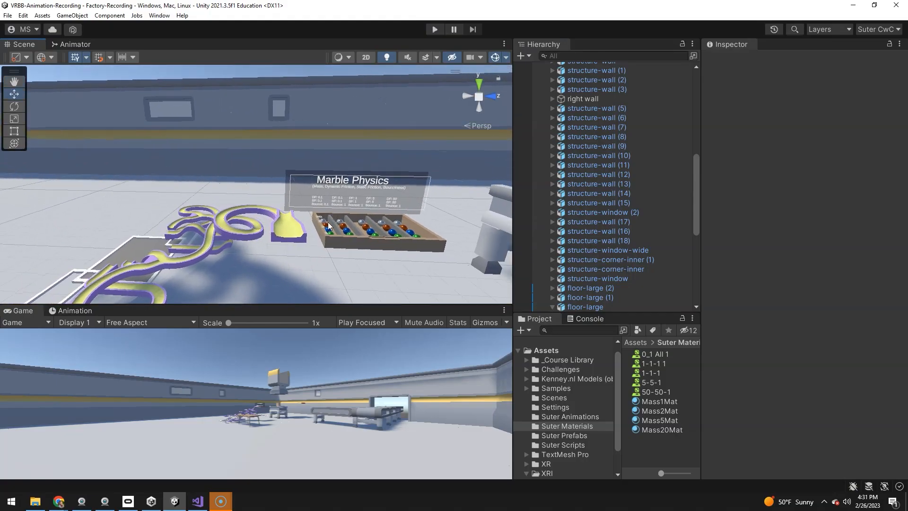
left_click(295, 235)
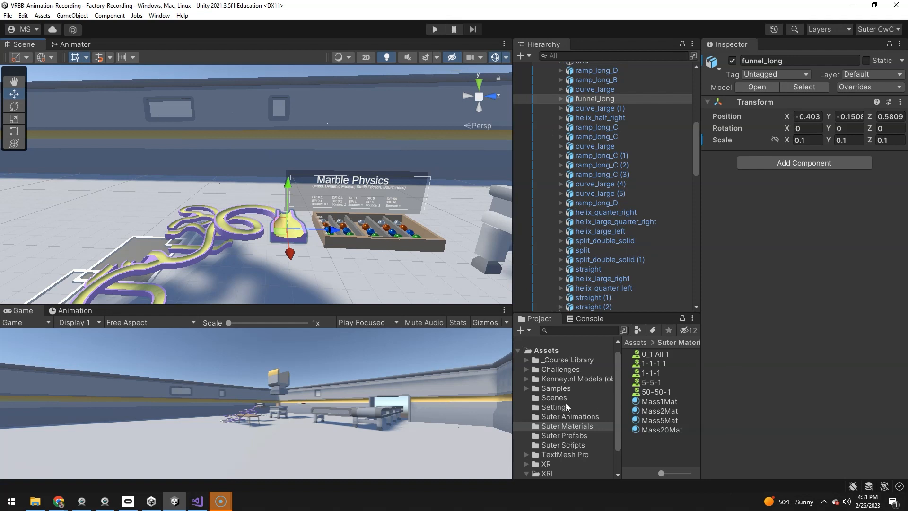
left_click(551, 379)
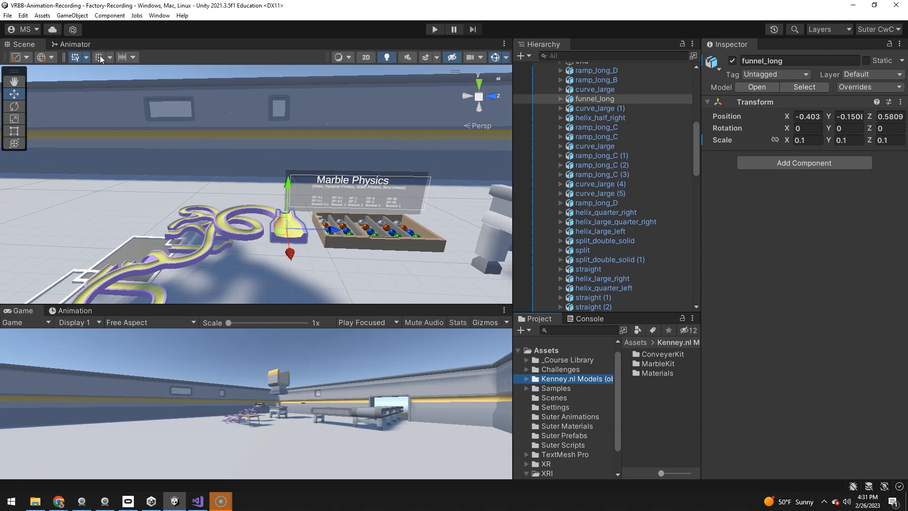
Turn on grid snapping for the Scene view and show its grid size settings.
left_click(50, 58)
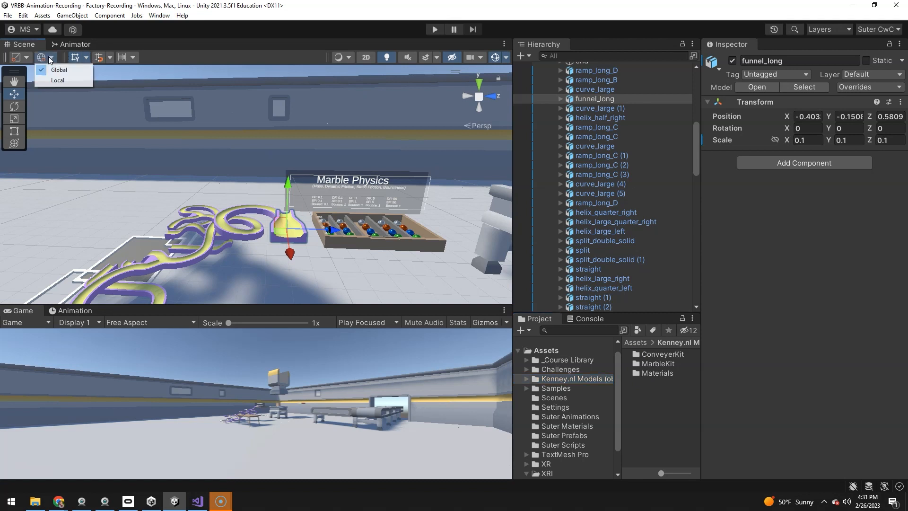
left_click(110, 58)
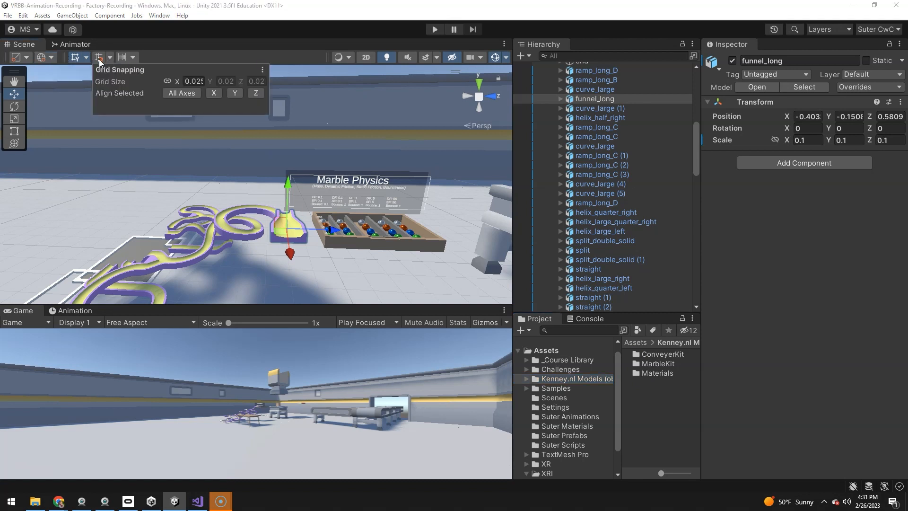
left_click(99, 59)
left_click(110, 58)
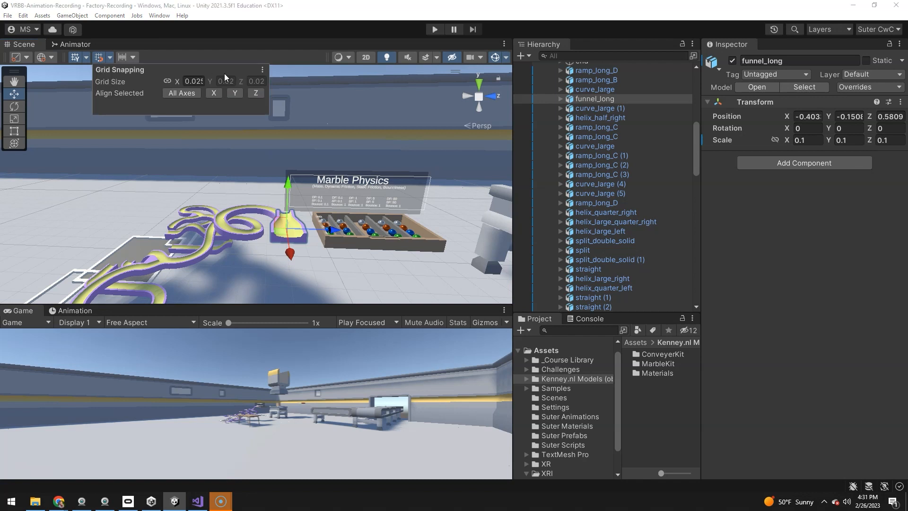
Try snapping the funnel_long track piece away to X -0.353 and back against the neighbouring curve.
left_click_drag(334, 231, 303, 242)
right_click_drag(304, 242, 329, 300)
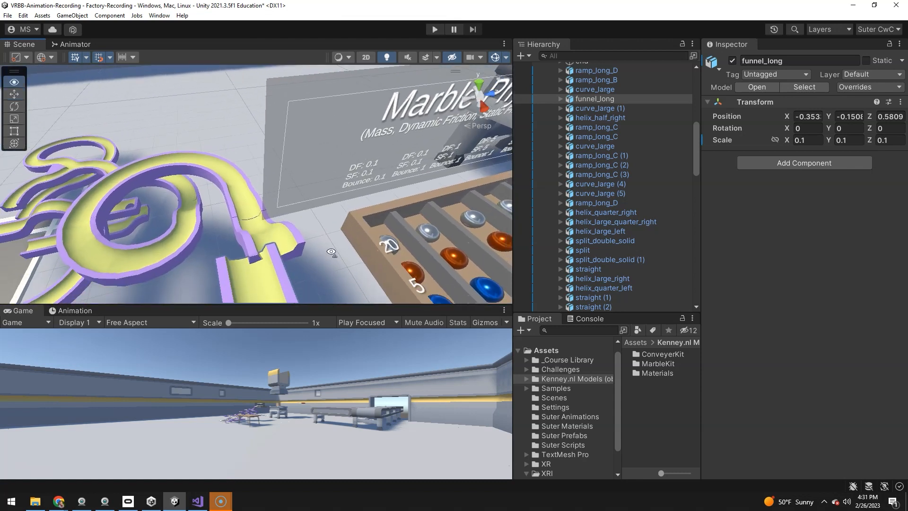
right_click_drag(332, 252, 329, 256)
key("s")
left_click_drag(306, 256, 324, 249)
Examine the marble tray and its physics sign, and inspect the first Marble-Mass1's components and its 5-5-1 physic material.
left_click_drag(386, 228, 356, 256, "alt")
key("w")
right_click_drag(356, 256, 360, 227)
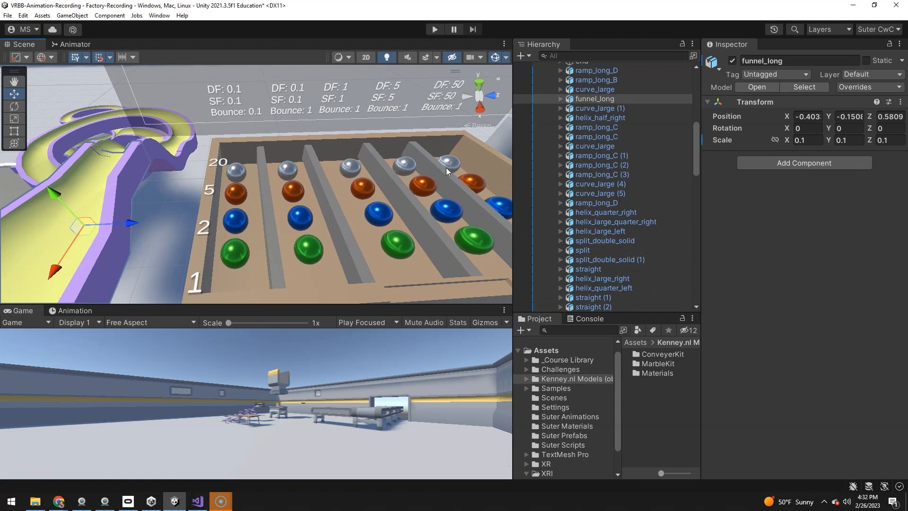
right_click_drag(338, 191, 333, 150)
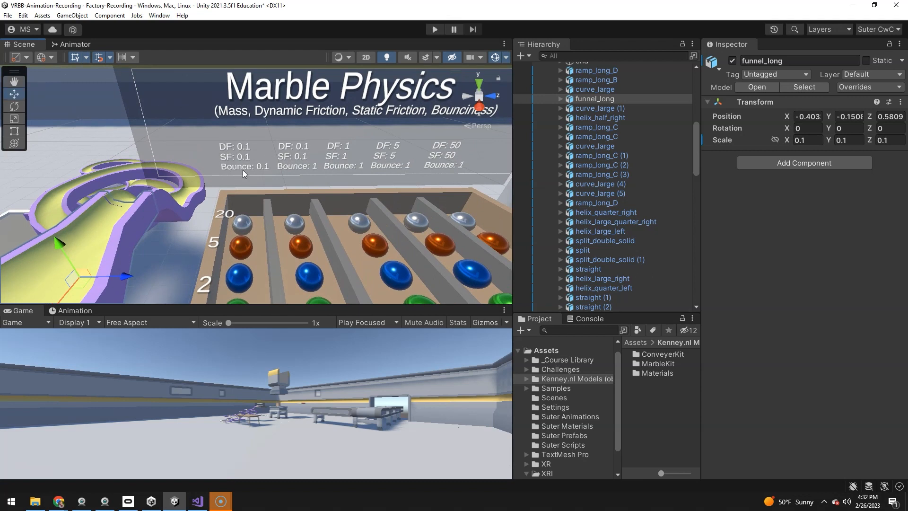
left_click_drag(697, 163, 696, 109)
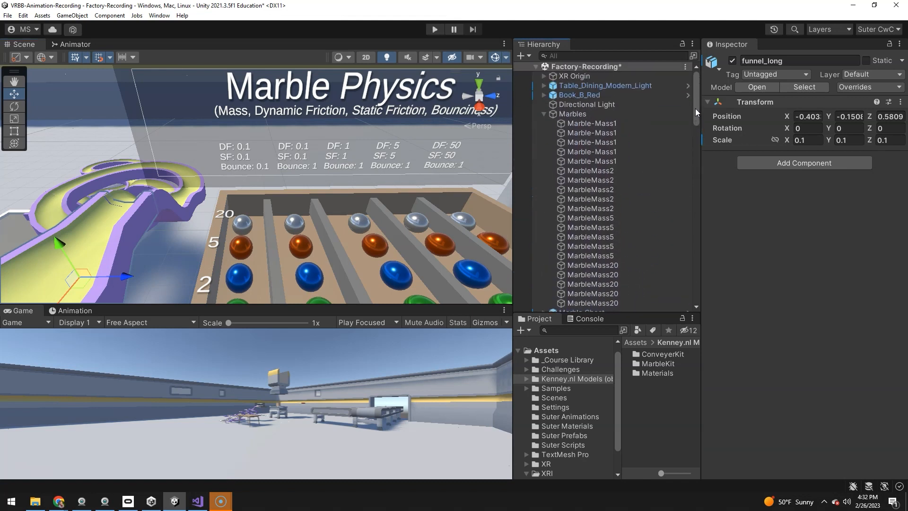
left_click(607, 124)
key("f")
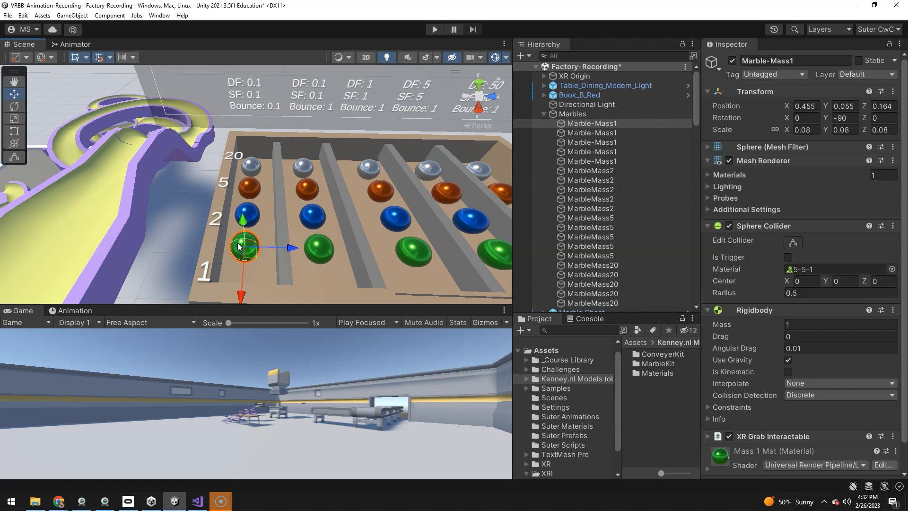
left_click(808, 268)
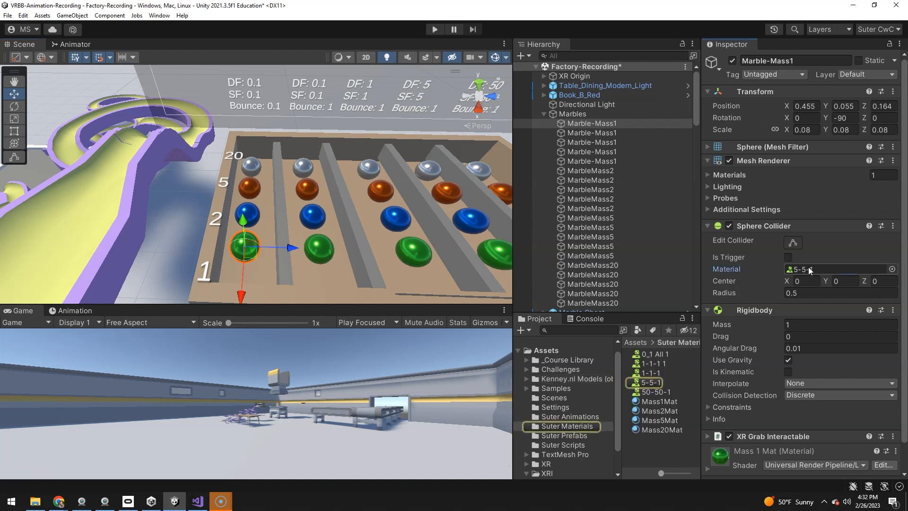
double_click(808, 269)
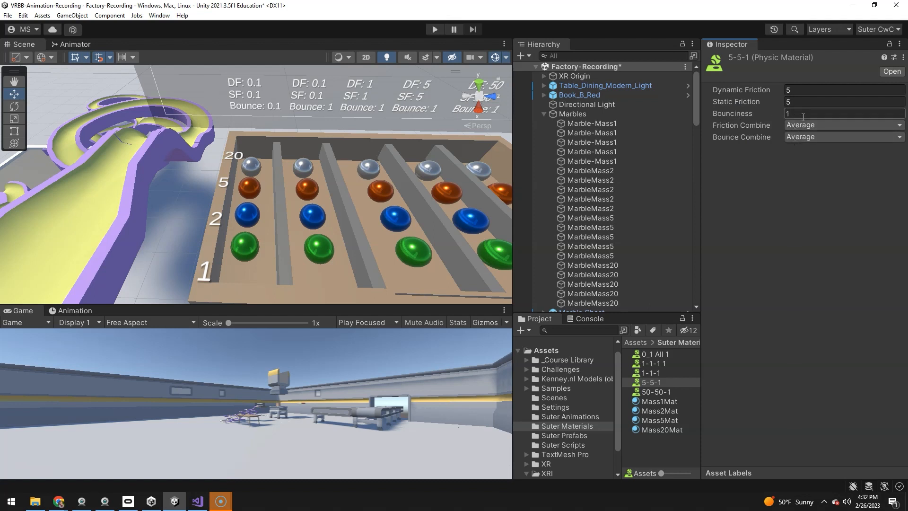
Return to the first Marble-Mass1 and collapse its Sphere Collider to inspect the Rigidbody settings.
right_click_drag(347, 212, 405, 183)
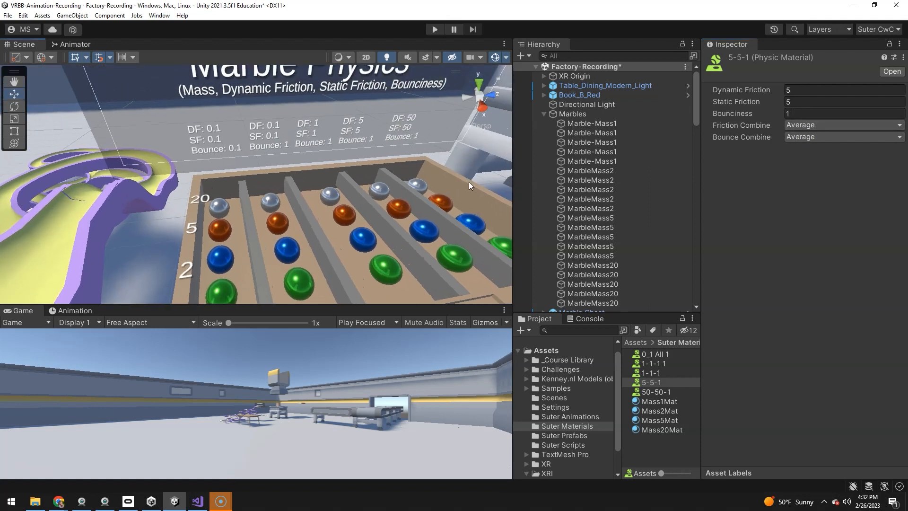
right_click_drag(395, 214, 233, 213)
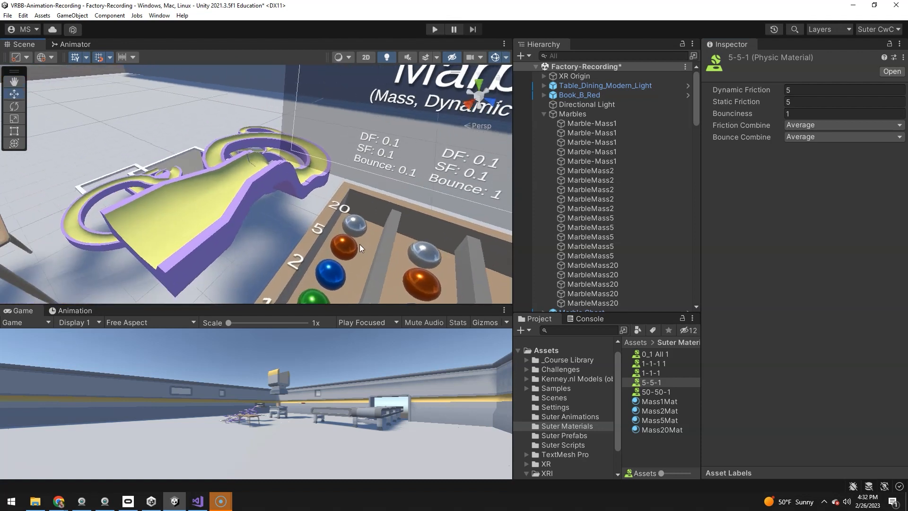
left_click(589, 124)
right_click_drag(425, 208, 436, 211)
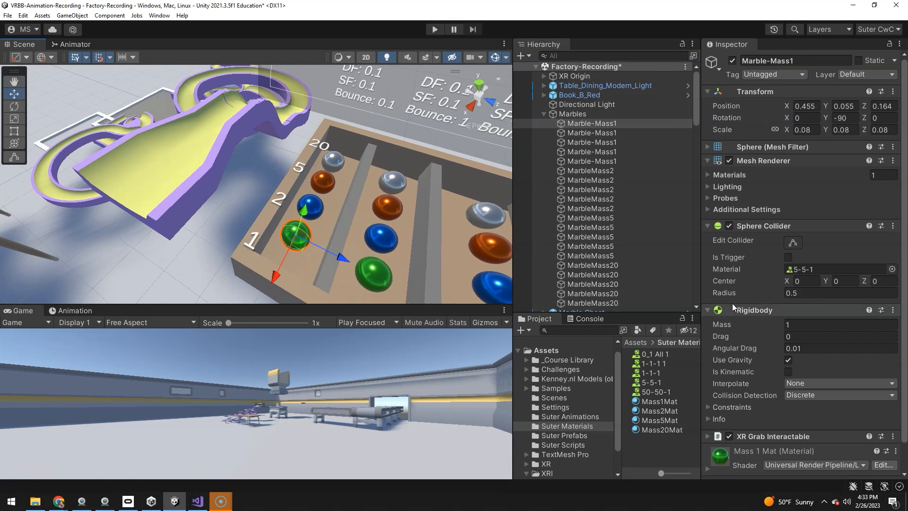
left_click(707, 226)
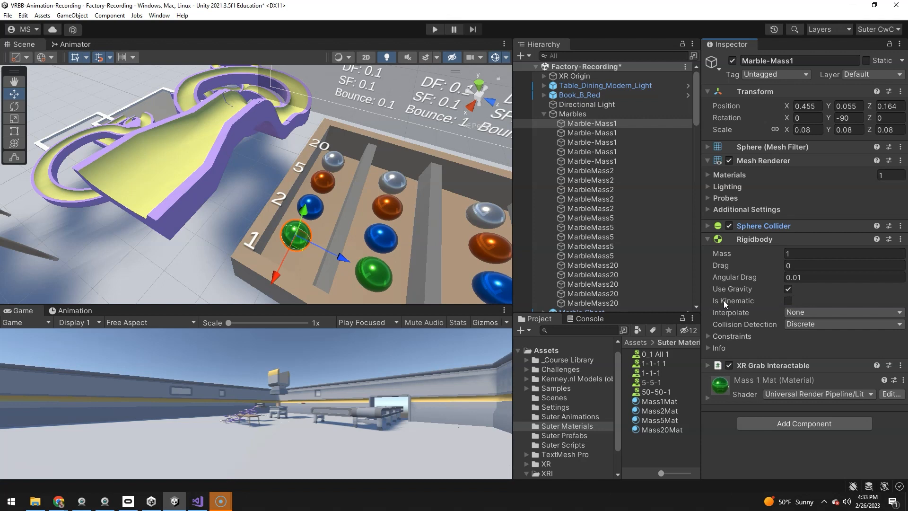
Try the first Marble-Mass1 with gravity off and Is Kinematic on, raise it to about Y 0.216, and undo these changes.
left_click(788, 290)
left_click_drag(302, 213, 308, 163)
key("w")
right_click_drag(298, 258, 372, 177)
key("s")
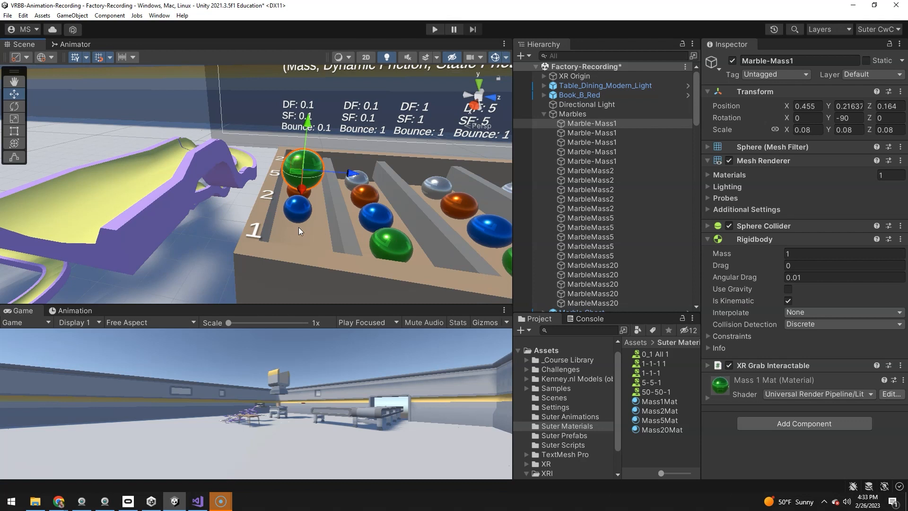
key("ctrl+z")
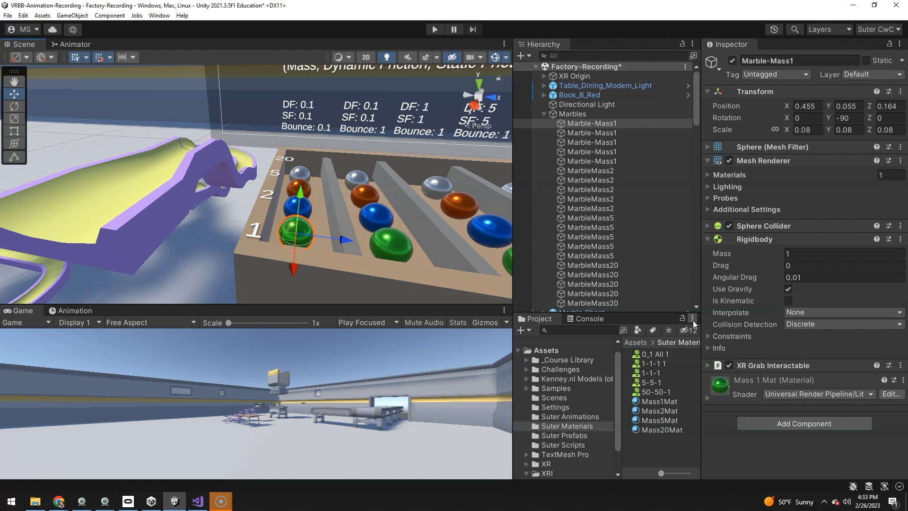
Review the Collision Detection options of the first Marble-Mass1's Rigidbody without changing the mode.
left_click(818, 325)
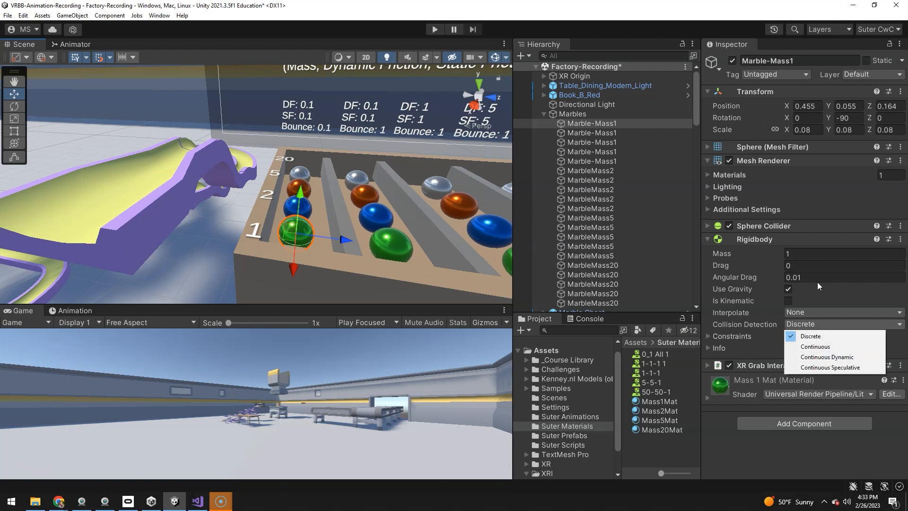
left_click(814, 206)
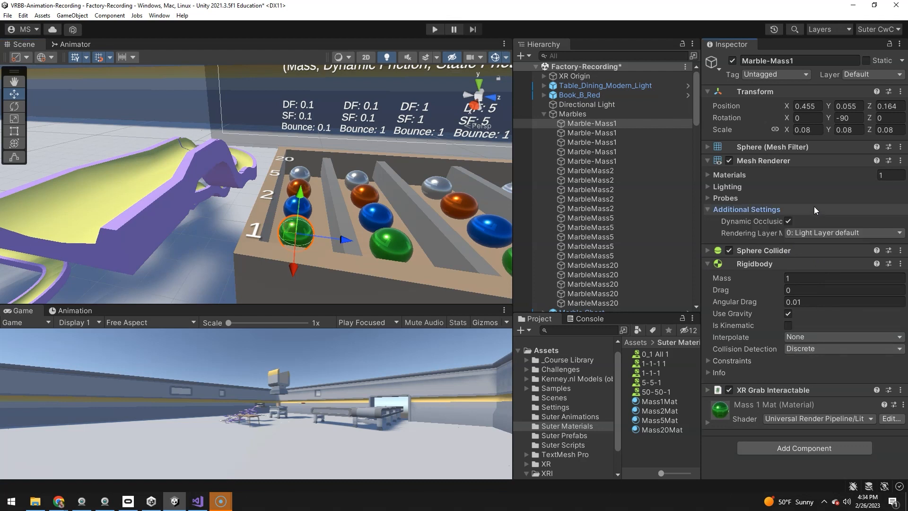
left_click(814, 206)
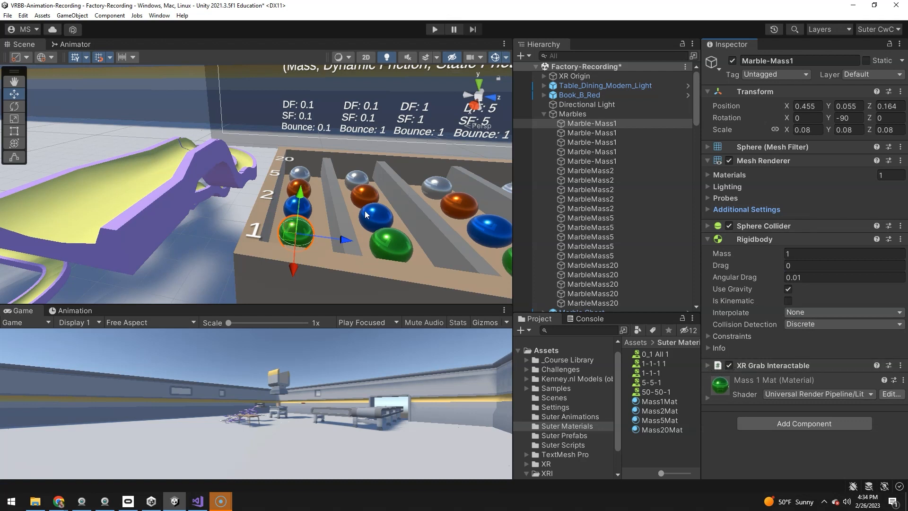
Set the Rigidbody angular drag to 1 for the four marbles in the 5-5-1 column and the four in the 50-50-1 column.
mouse_move(364, 206)
left_mouse_down("alt")
mouse_move(337, 203)
mouse_move(364, 207)
left_mouse_up("alt")
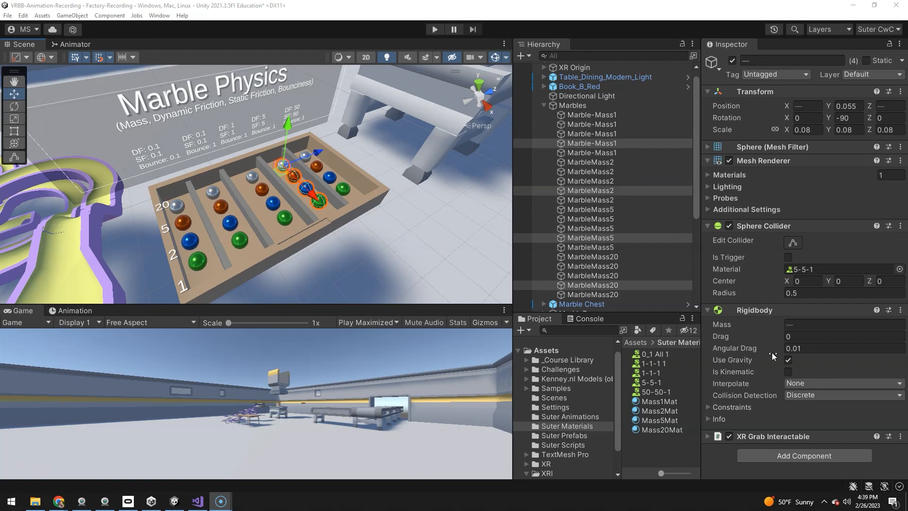
left_click(815, 350)
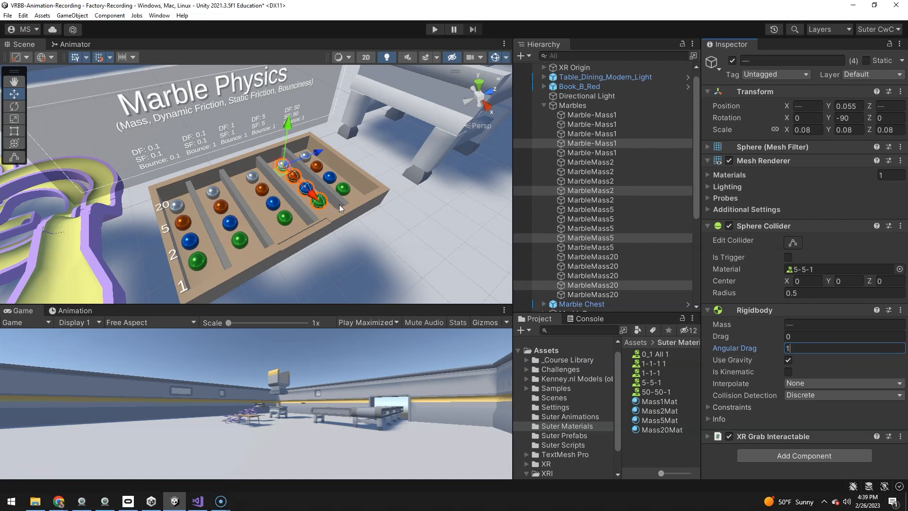
left_click_drag(342, 195, 307, 159)
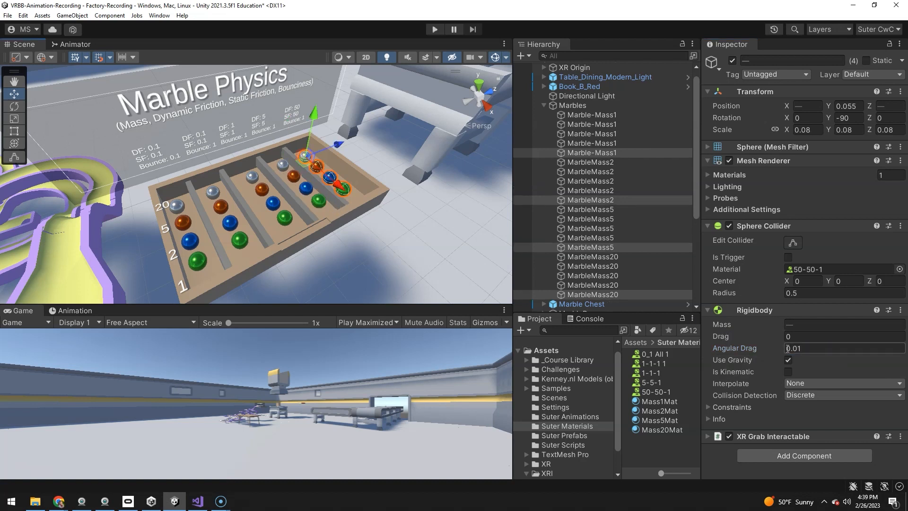
type("1")
Set both Friction Combine and Bounce Combine of the 50-50-1 physic material to Multiply.
double_click(799, 268)
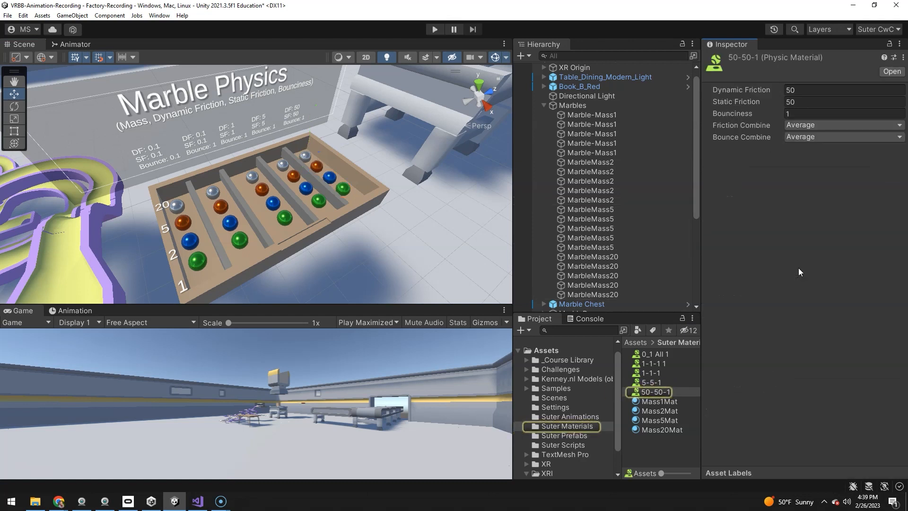
left_click(799, 126)
left_click(813, 159)
left_click(812, 137)
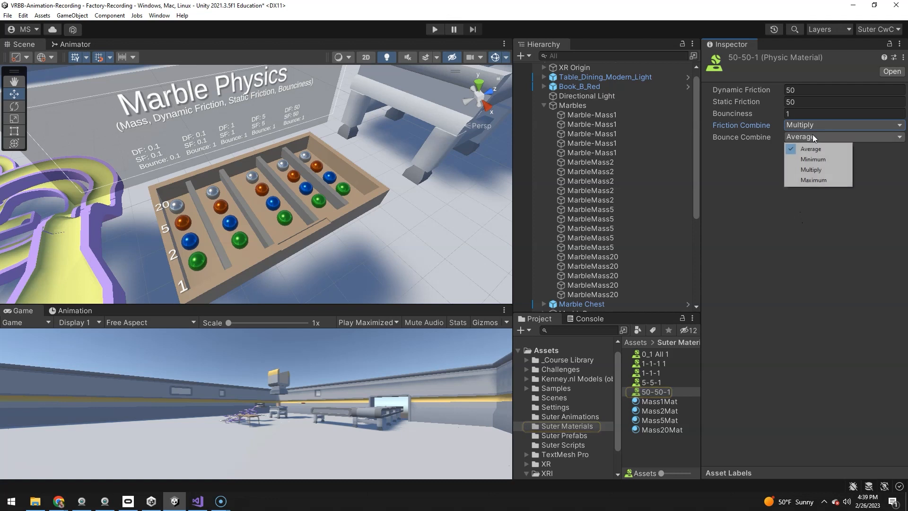
left_click(821, 171)
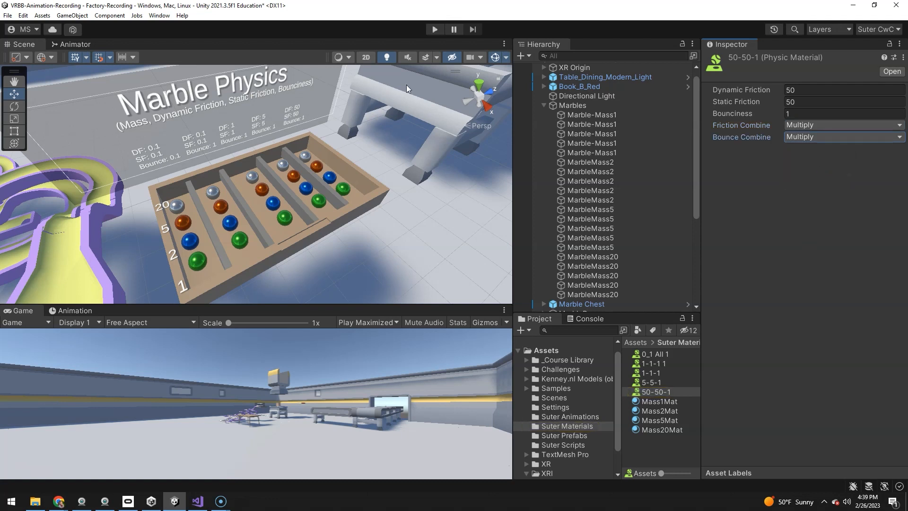
Set the 50-50-1 physic material's Friction Combine to Minimum and test the marbles on the track in Play mode.
left_click(430, 33)
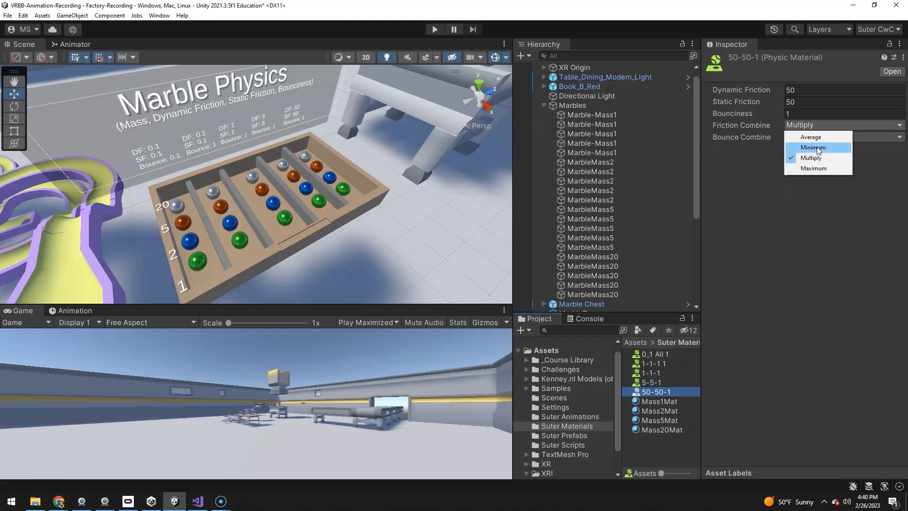
left_click(818, 148)
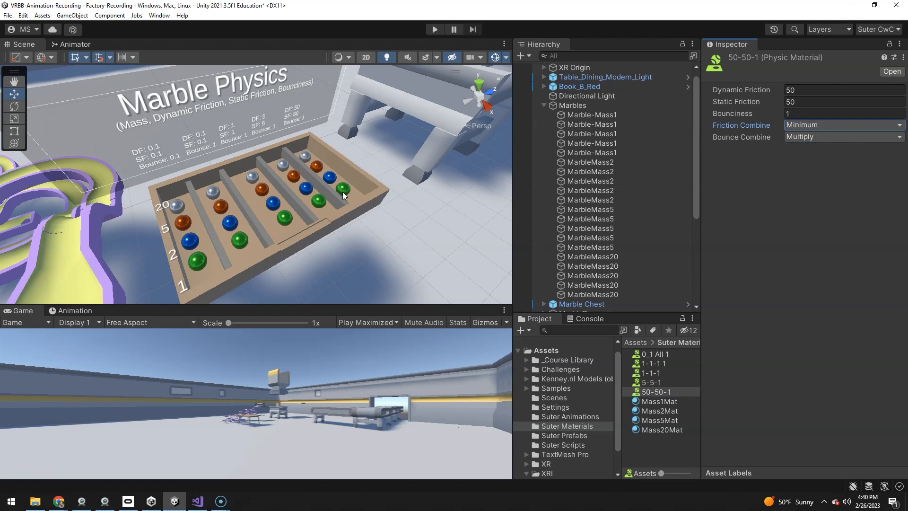
left_click(319, 202)
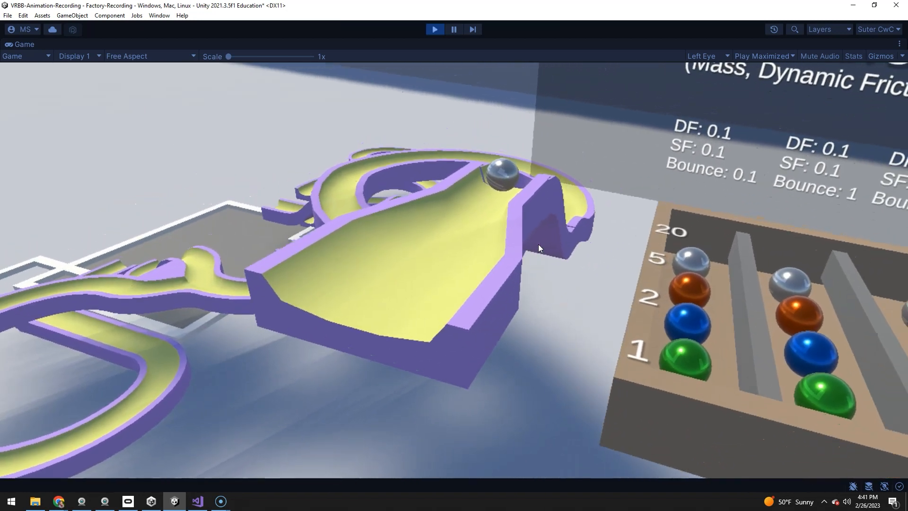
key("ctrl+p")
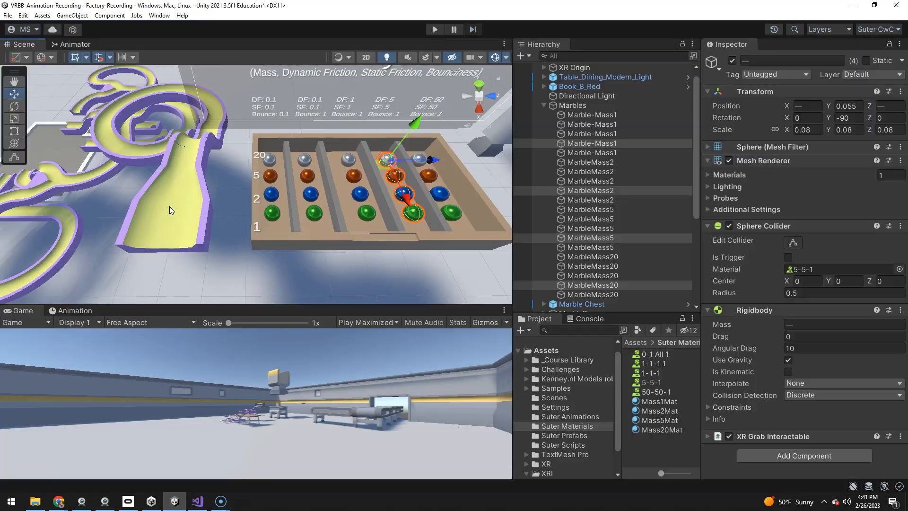
Inspect the Mesh Collider and its physic material slot on the mesh child of Run1's funnel_long track piece.
left_click(170, 207)
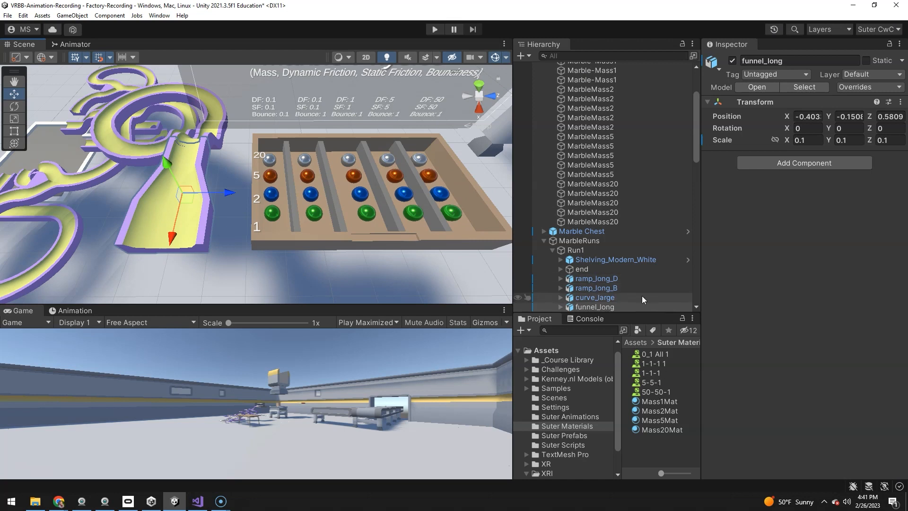
scroll(576, 264, "down", 3)
left_click(586, 247)
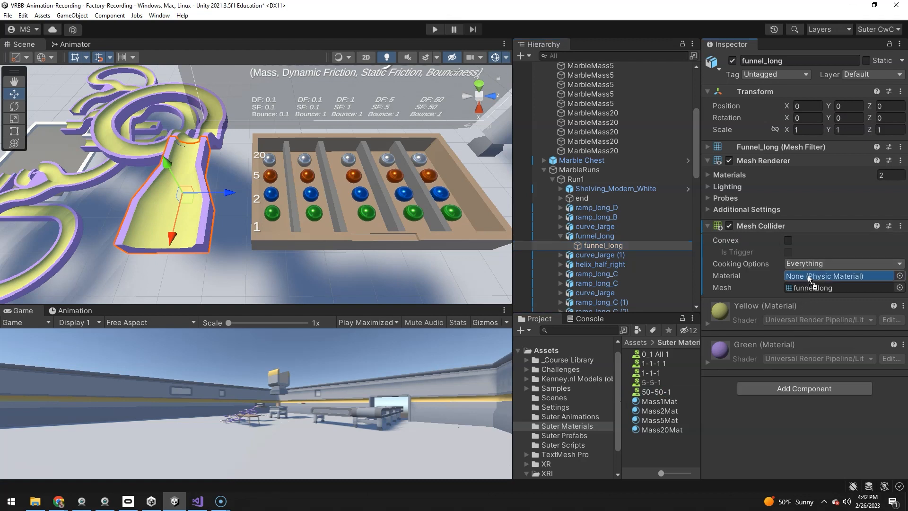
Set both Dynamic Friction and Static Friction of the 50-50-1 physic material to 1 and test the marbles in Play mode.
left_click(663, 391)
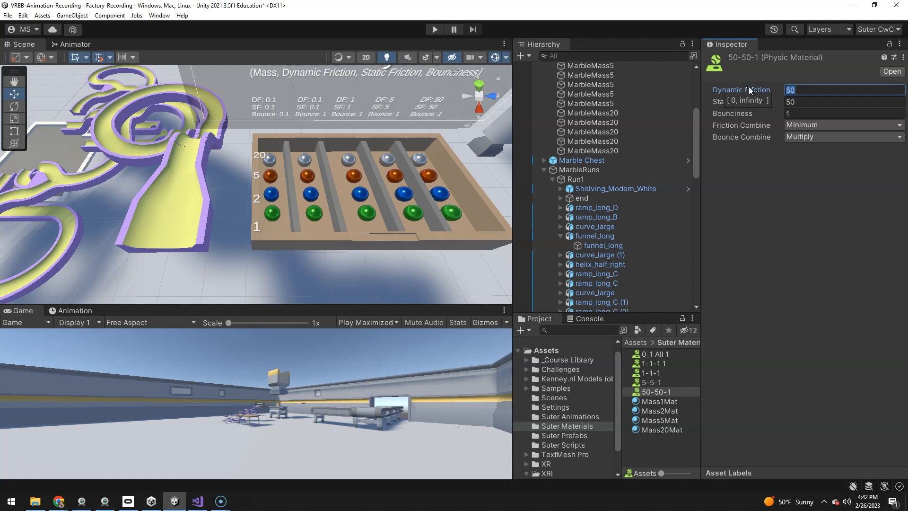
type("1")
key("Tab")
type("1")
key("Tab")
left_click(432, 33)
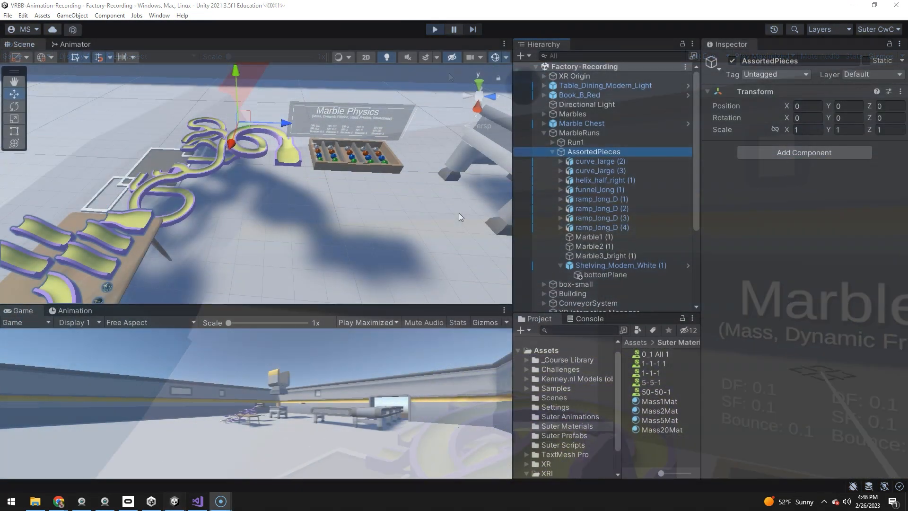
Review the Rigidbody settings of the loose funnel_long (1) piece and the XR Origin components, and test the assorted track pieces in Play mode.
left_click_drag(394, 214, 114, 225, "alt")
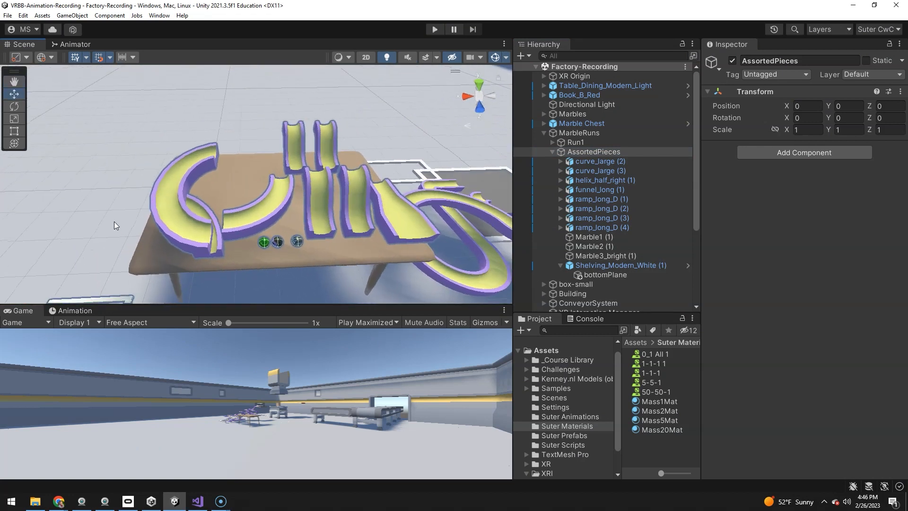
left_click(393, 218)
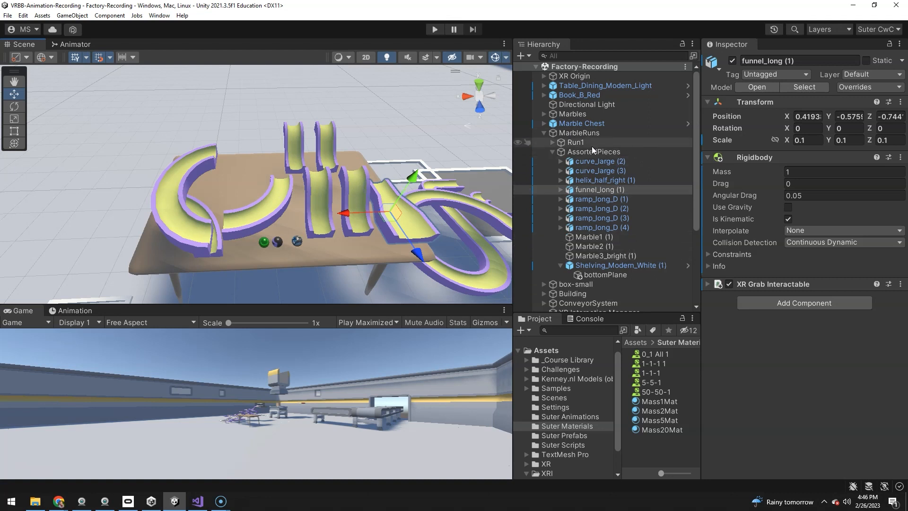
left_click(560, 75)
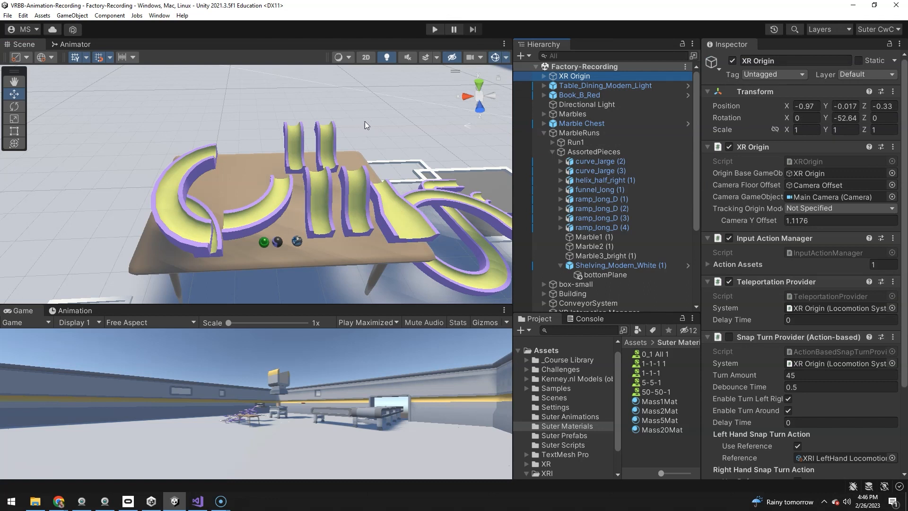
left_click(435, 29)
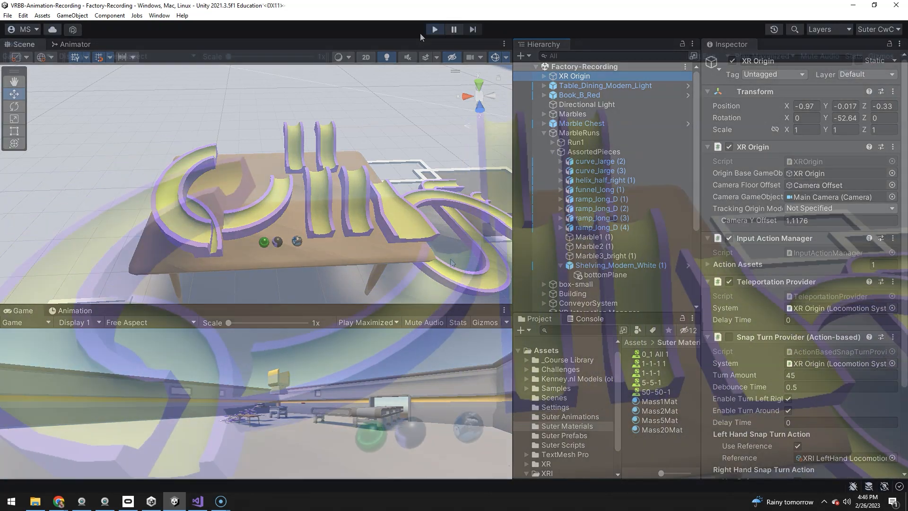